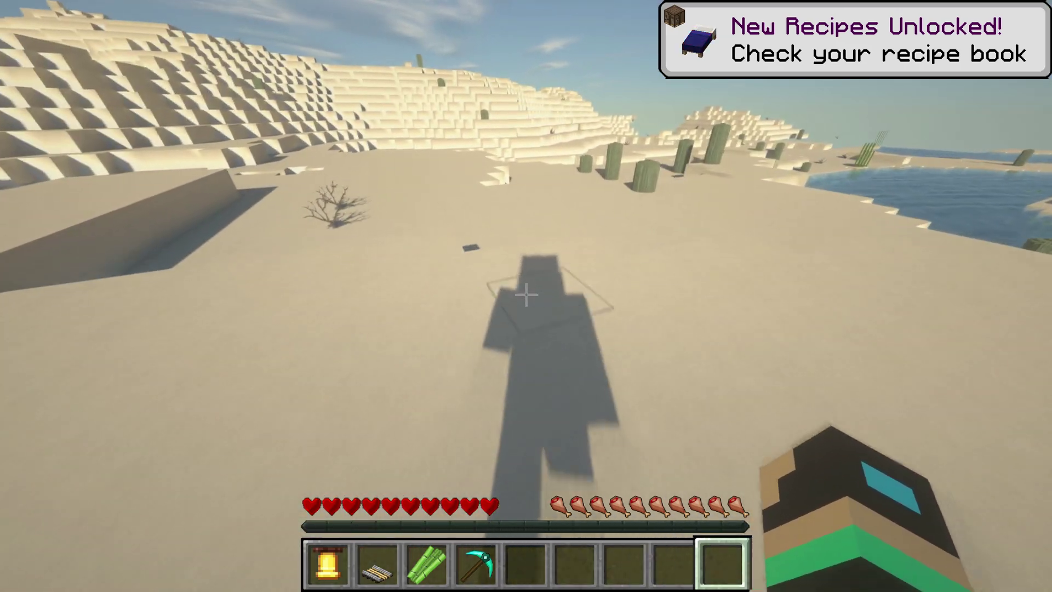
Break sand blocks while holding the bell and check the inventory for the items they drop
key(1)
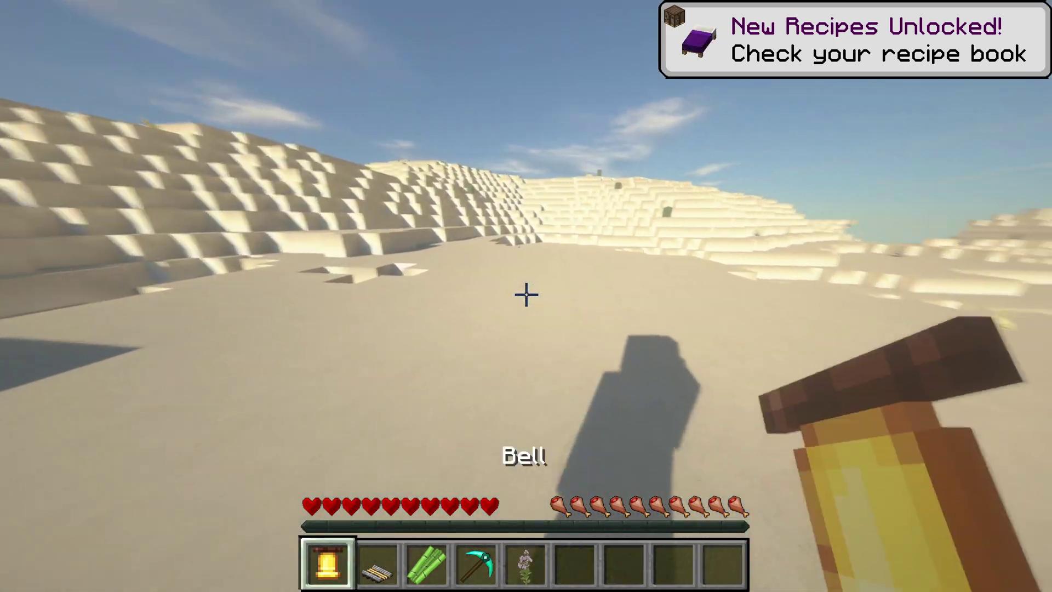
key(e)
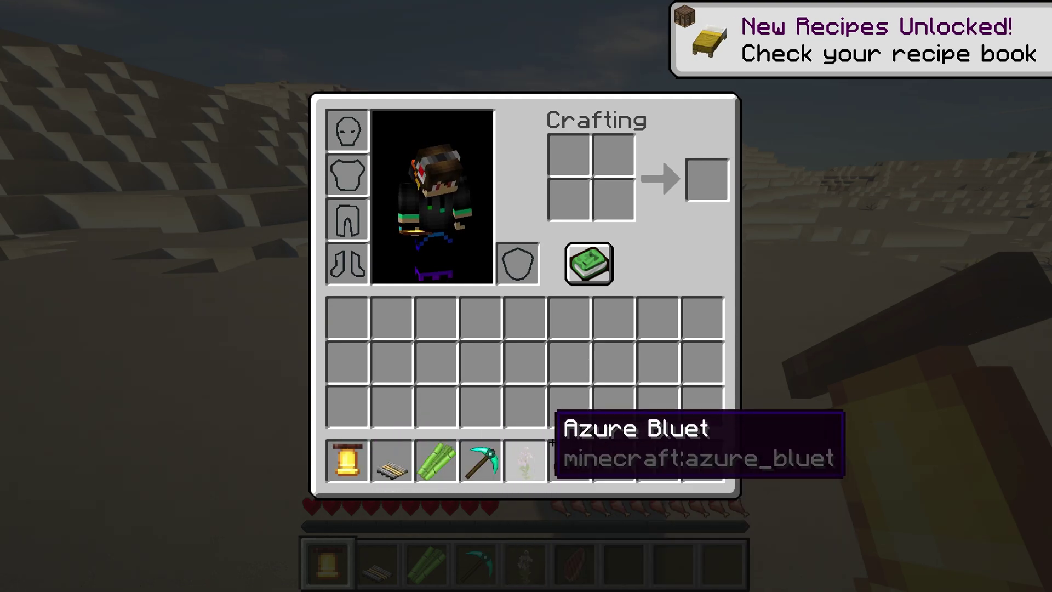
key(e)
click(525, 295)
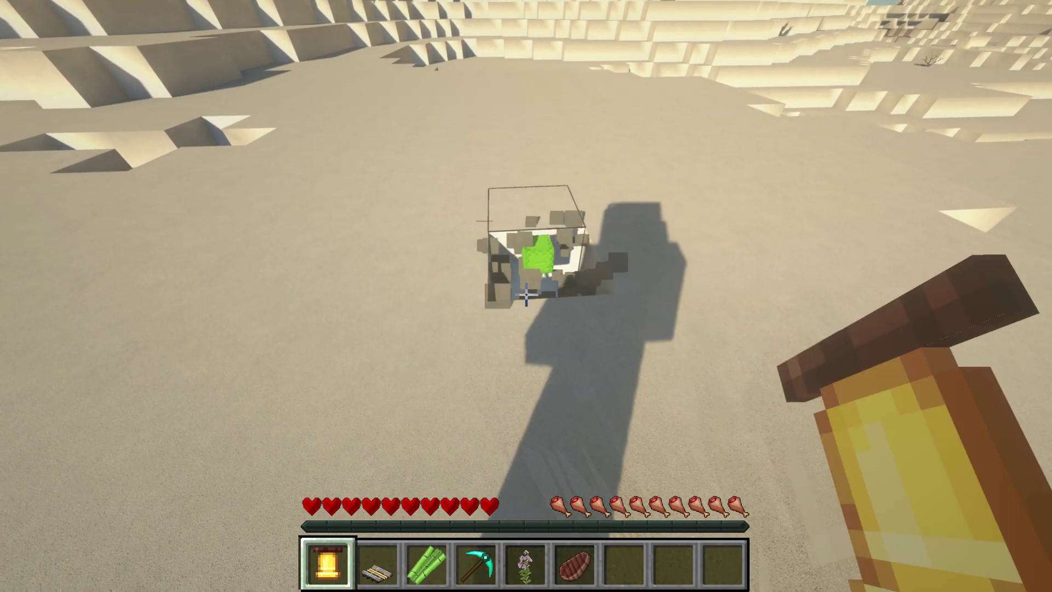
click(526, 294)
key(e)
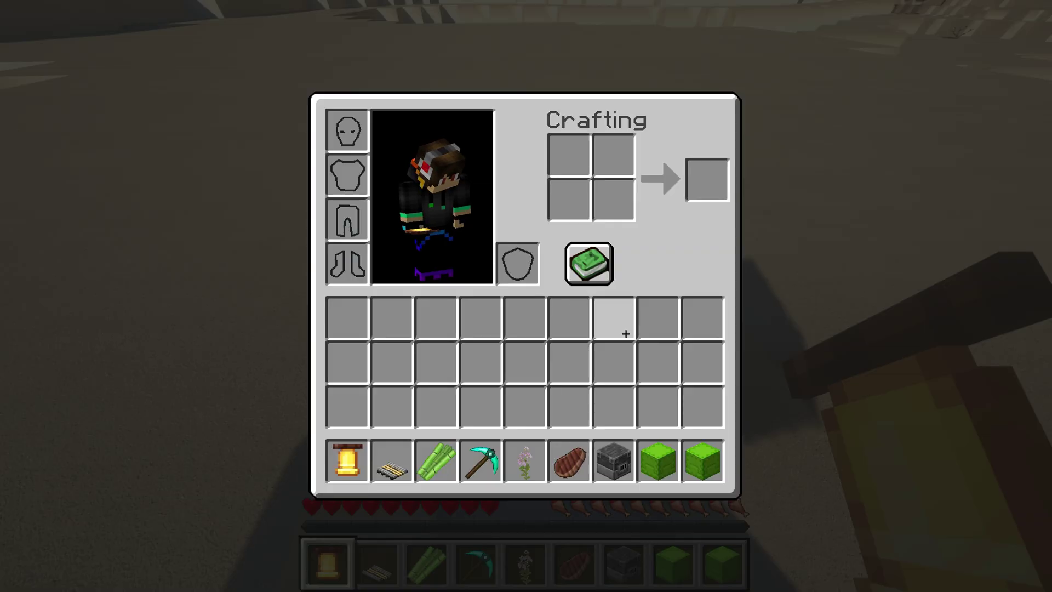
key(e)
key(e)
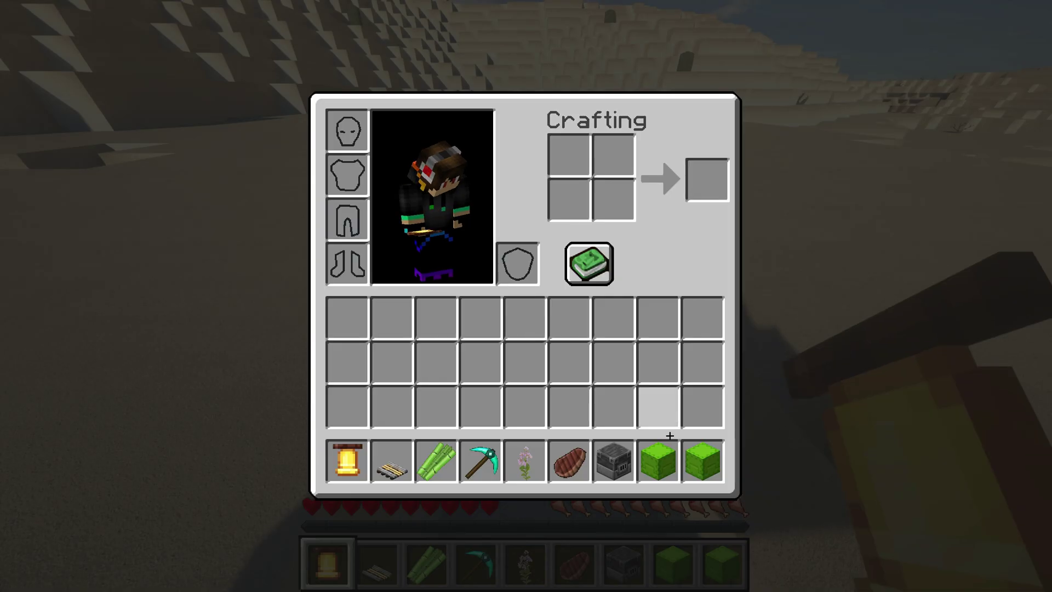
key(e)
click(526, 294)
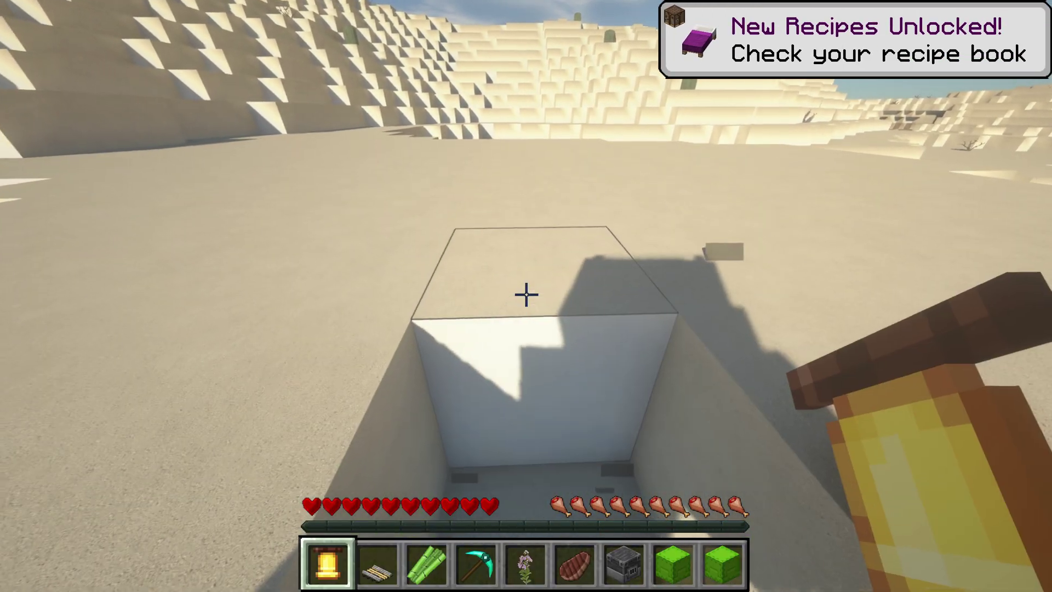
key(e)
key(e)
click(526, 294)
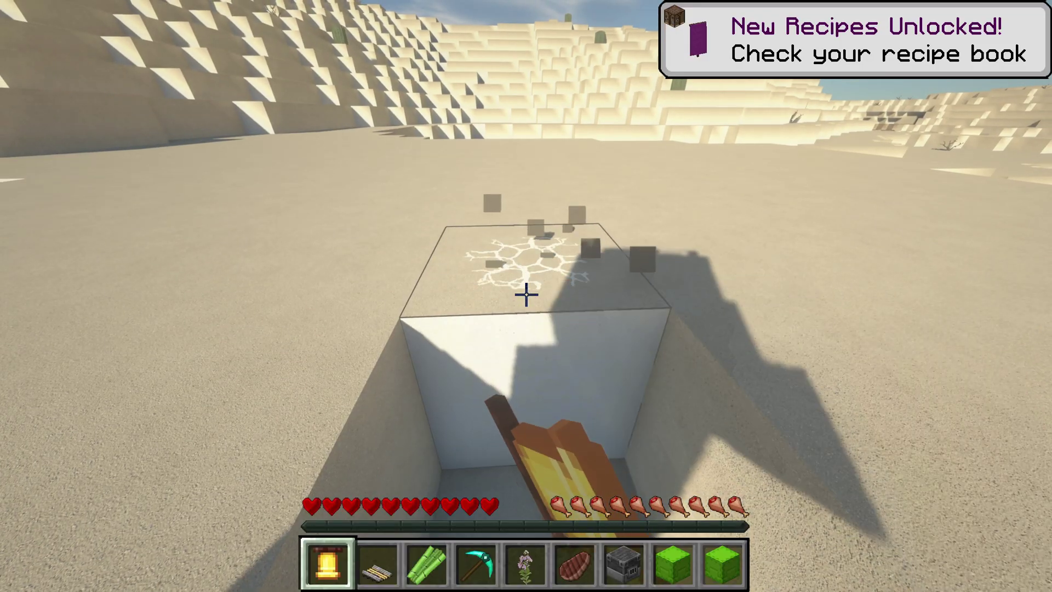
key(F5)
key(F5)
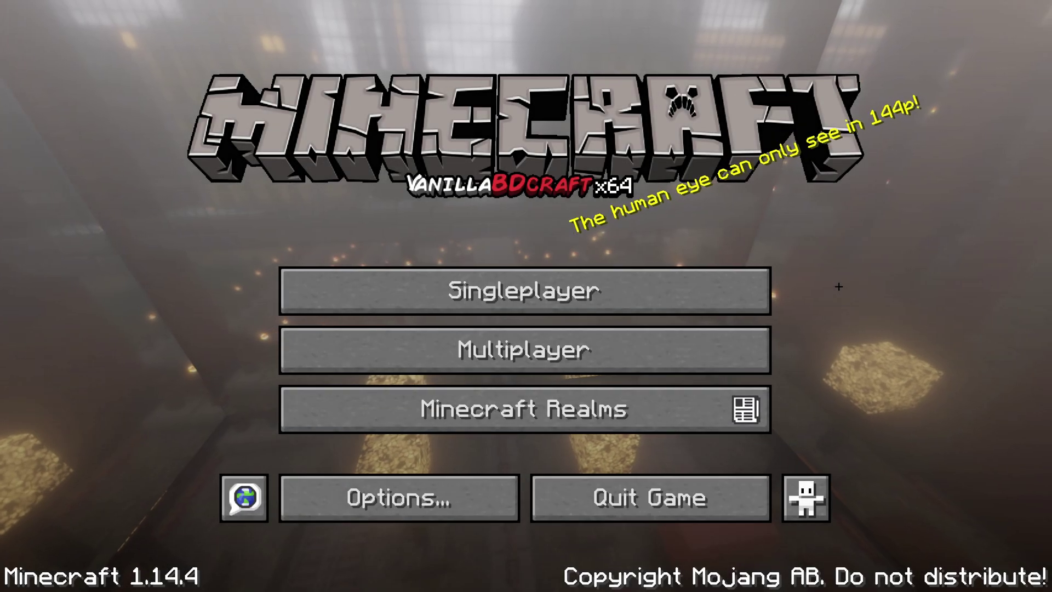
Set up a new singleplayer Survival world named "Tutorial 2.0" and open its additional world options
click(596, 285)
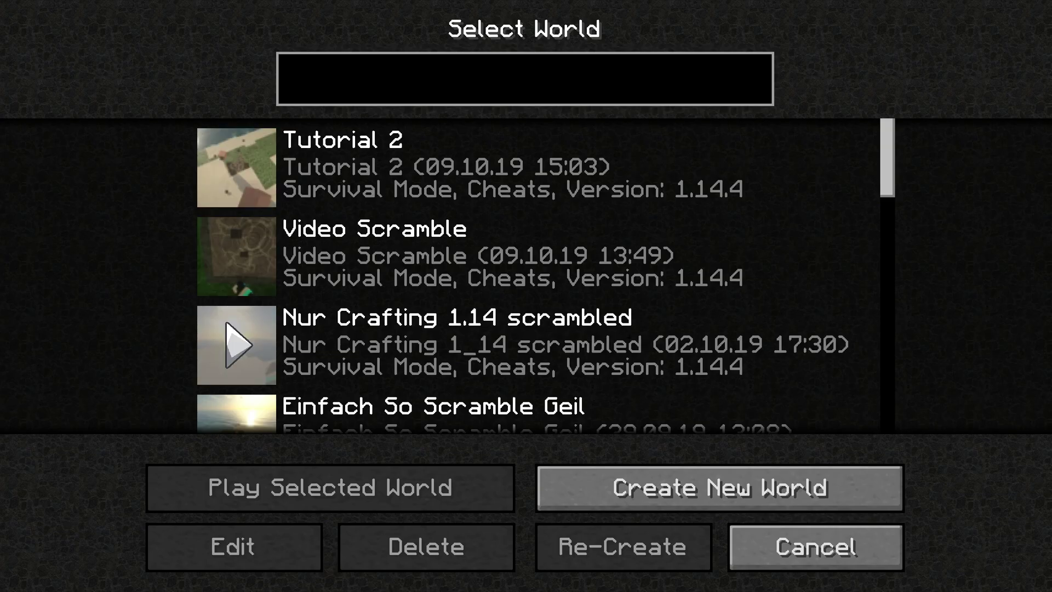
click(733, 482)
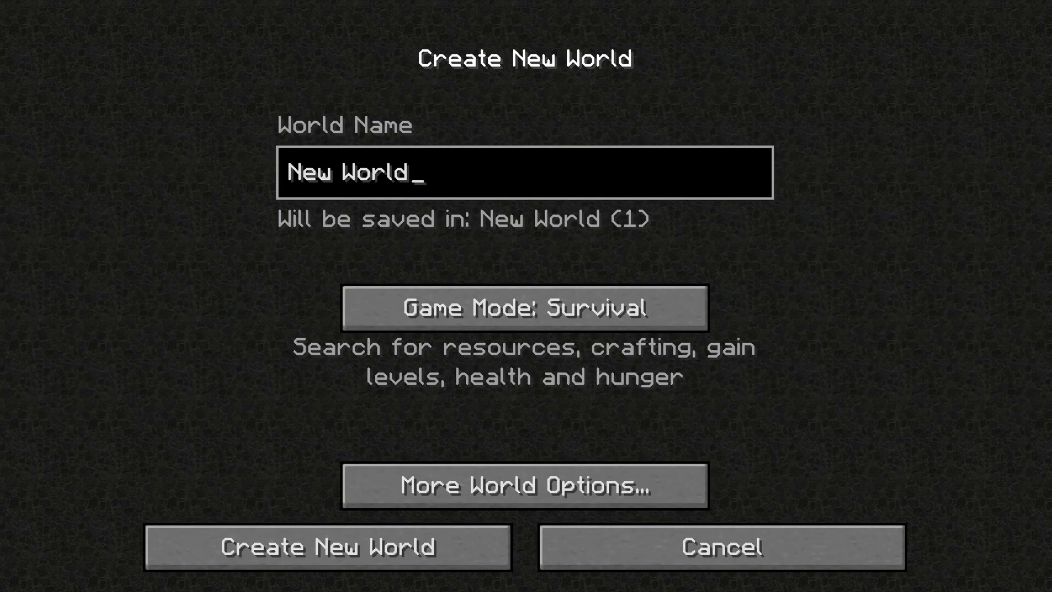
key(BackSpace)
key(BackSpace)
key(BackSpace)
key(BackSpace)
key(BackSpace)
key(BackSpace)
key(BackSpace)
key(BackSpace)
key(BackSpace)
text(Tutorial 2.0)
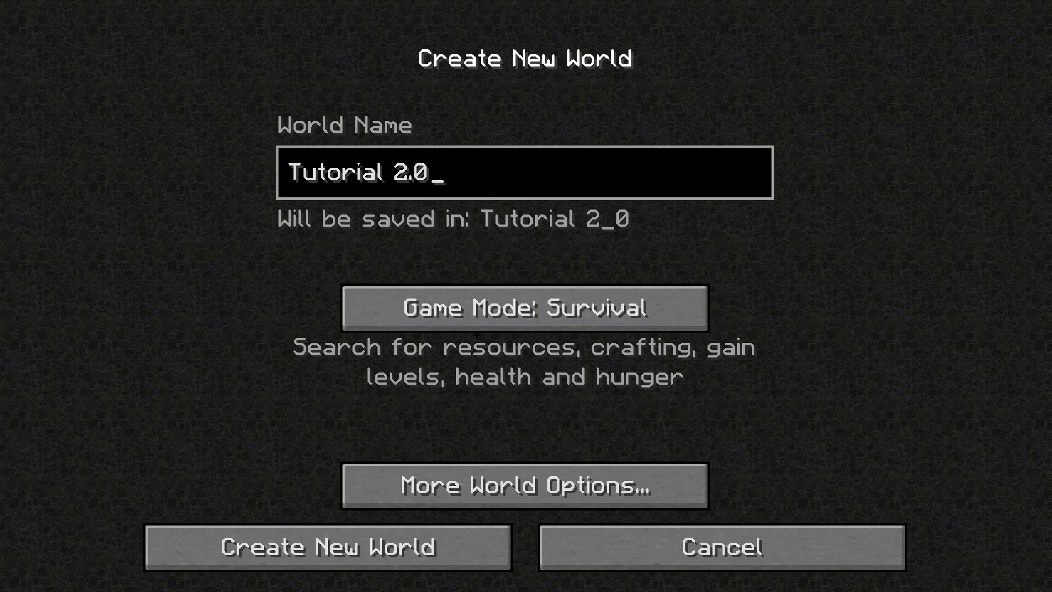
click(638, 482)
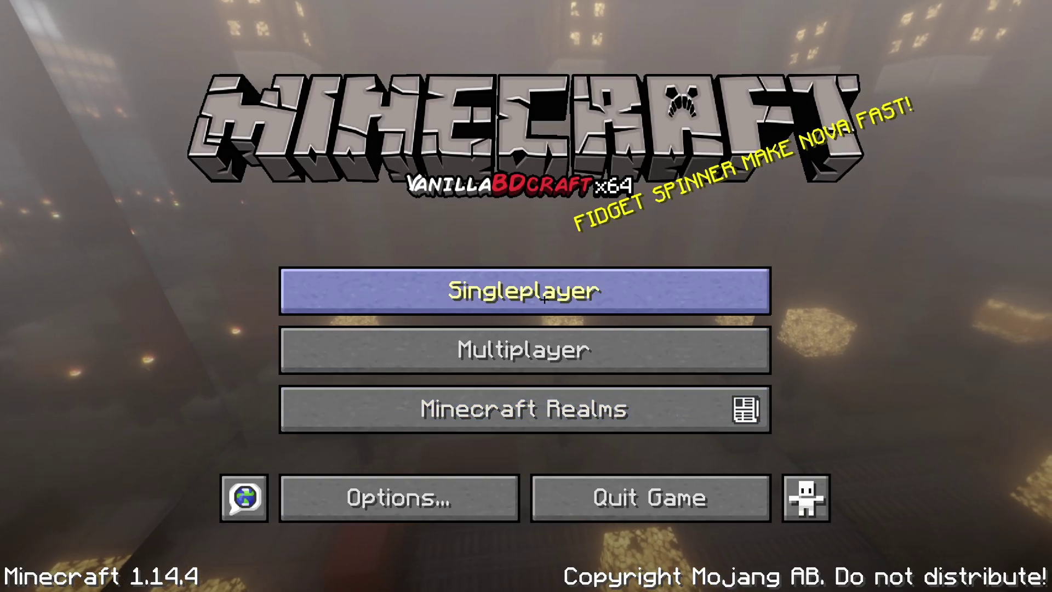
Open the save folder of the Tutorial 2.0 world, go into its datapacks folder and move the window aside
click(544, 299)
click(500, 173)
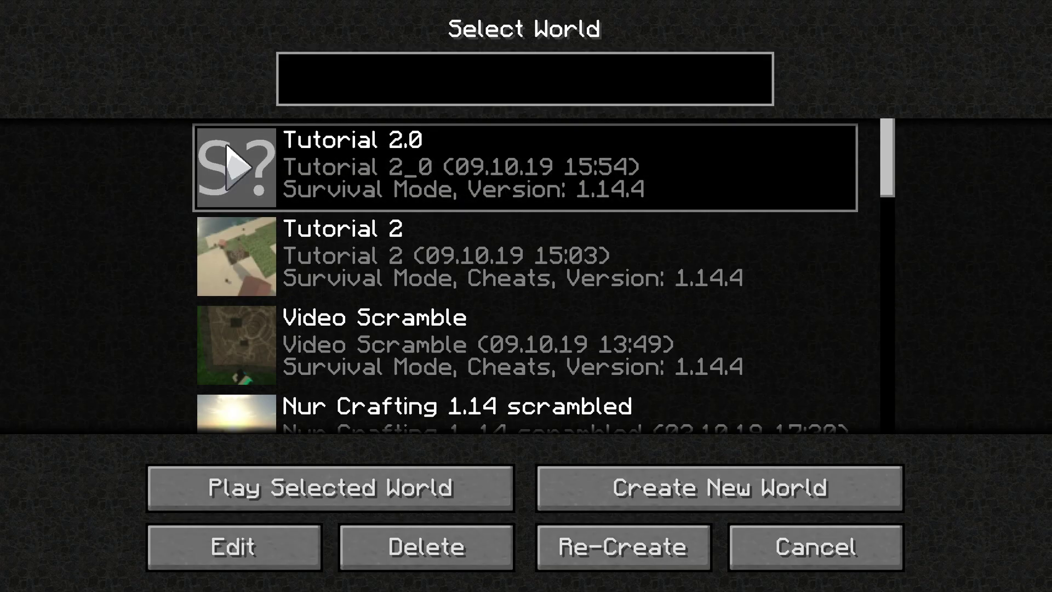
click(295, 529)
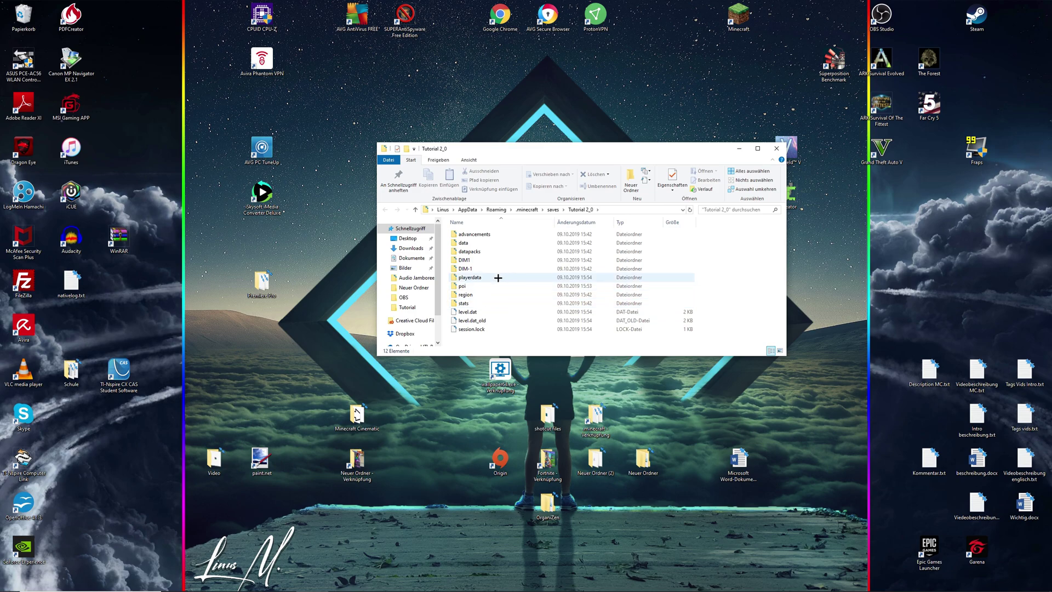
click(497, 252)
double_click(497, 252)
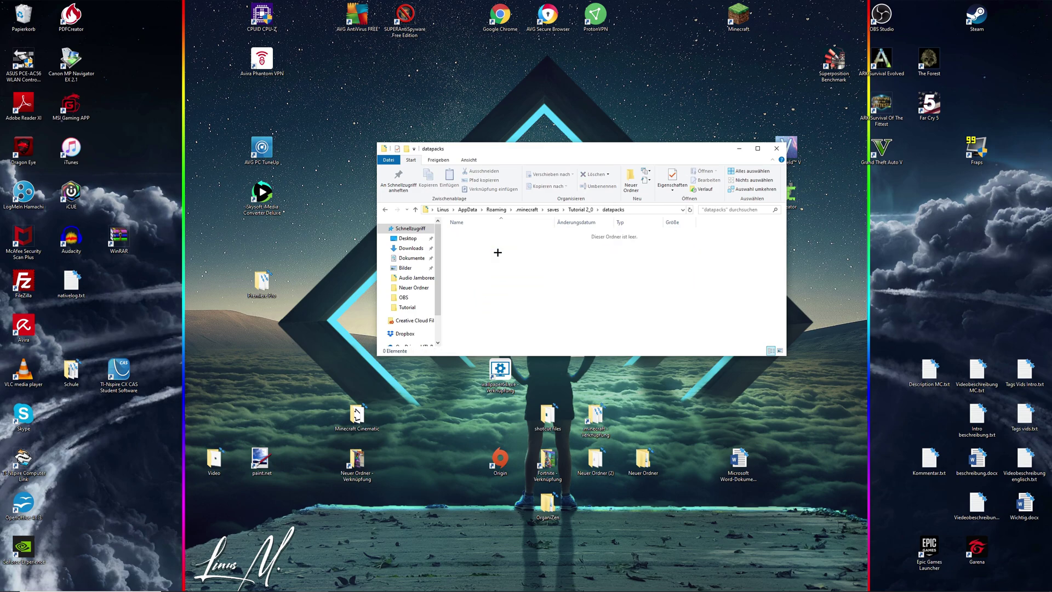
drag(618, 155, 828, 13)
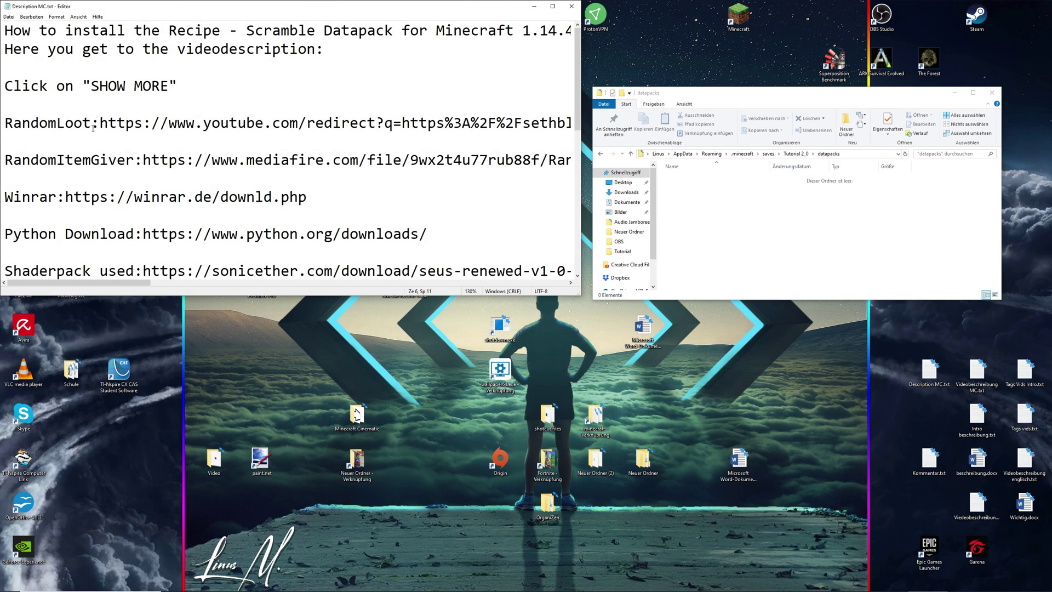
Highlight the RandomLoot and RandomItemGiver entries in Description MC.txt and view their download pages in Chrome
drag(92, 125, 2, 125)
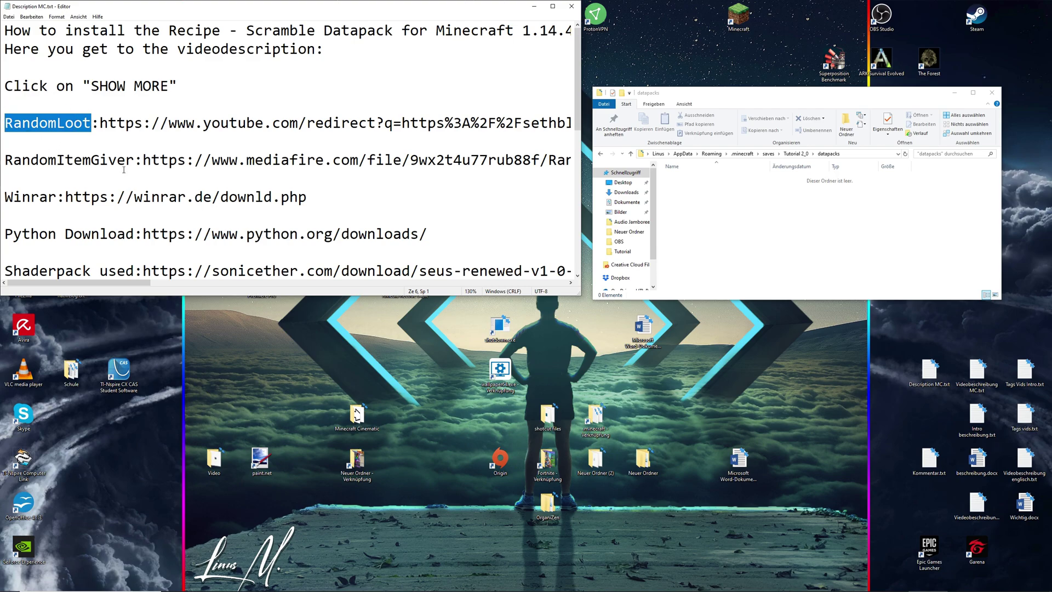
drag(135, 162, 2, 156)
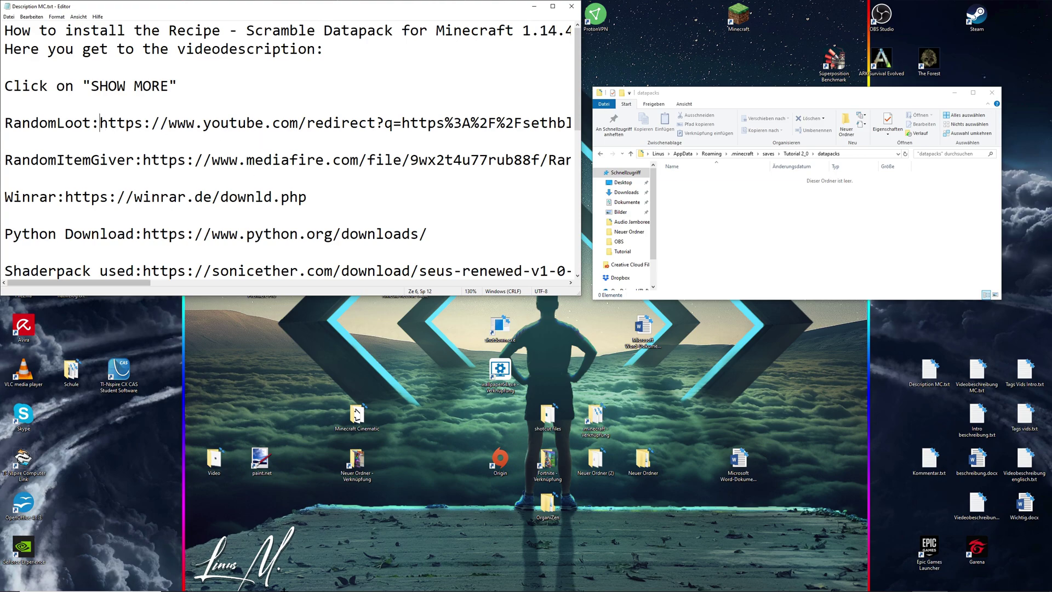
click(367, 583)
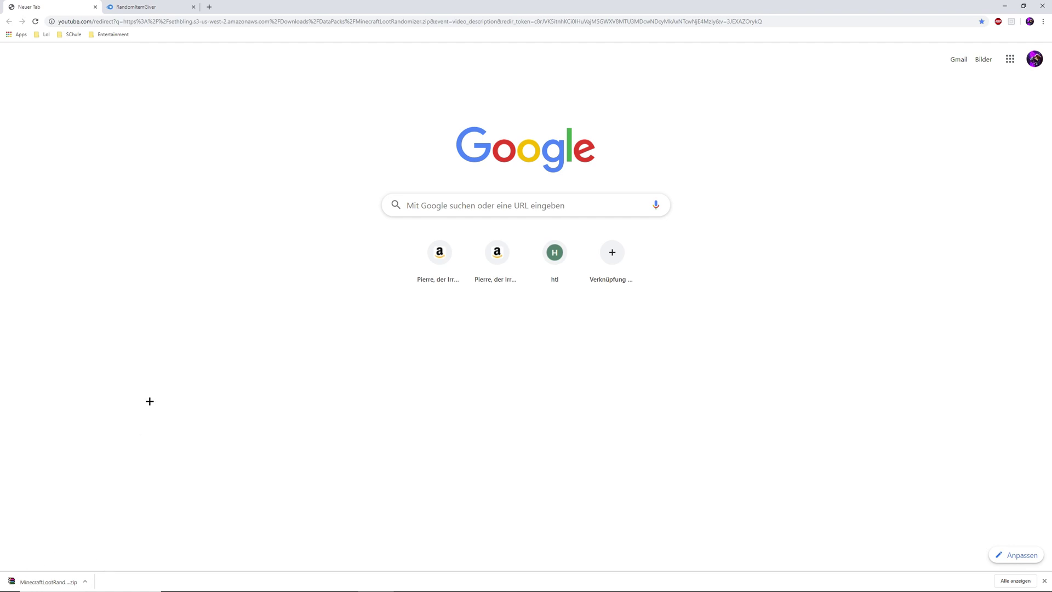
click(152, 8)
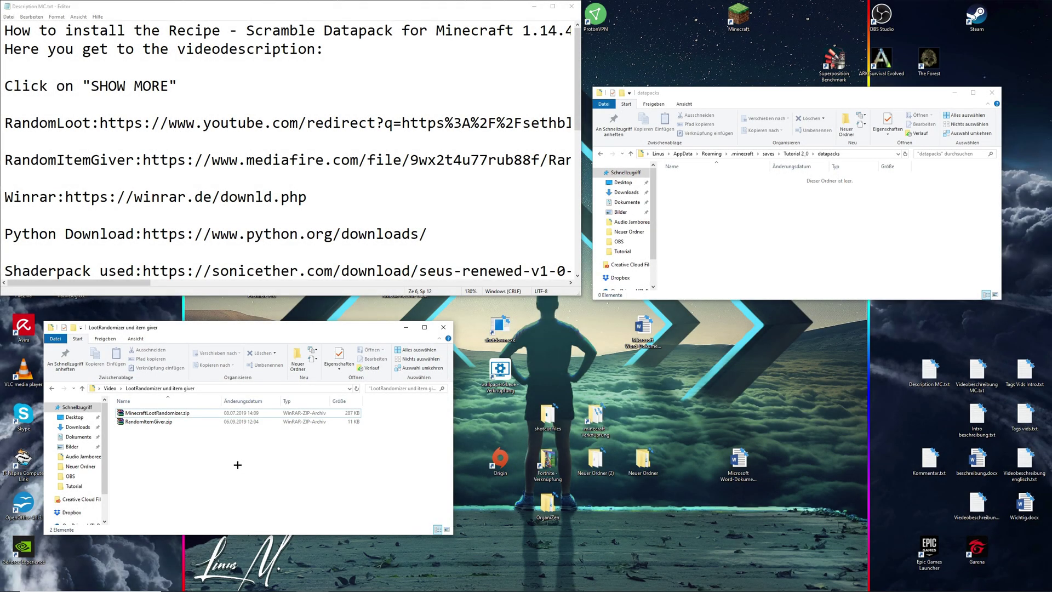
Extract MinecraftLootRandomizer.zip and RandomItemGiver.zip each into a folder of its own name
right_click(182, 412)
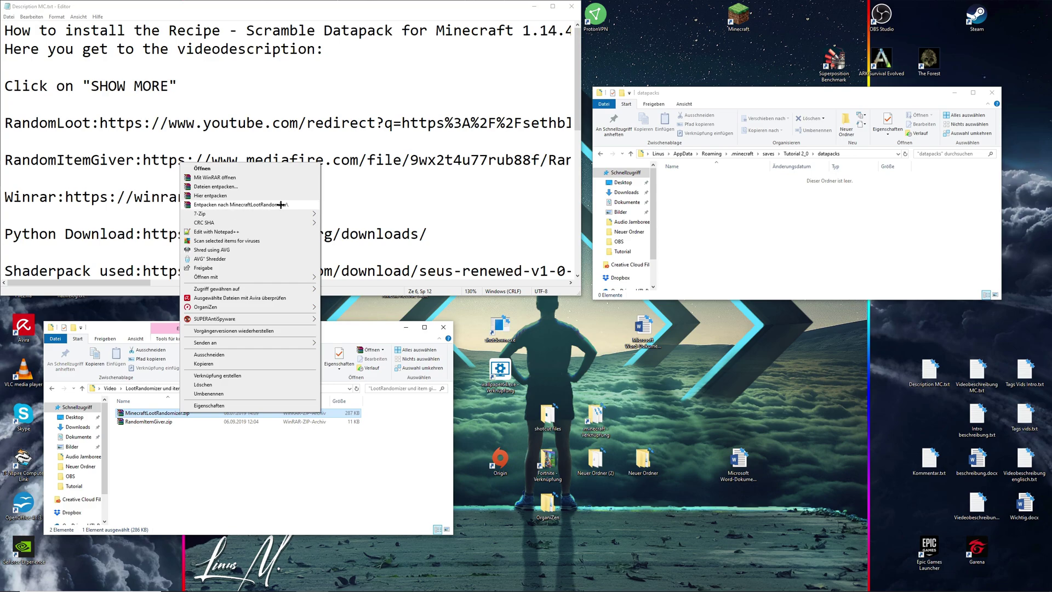
click(281, 205)
click(148, 430)
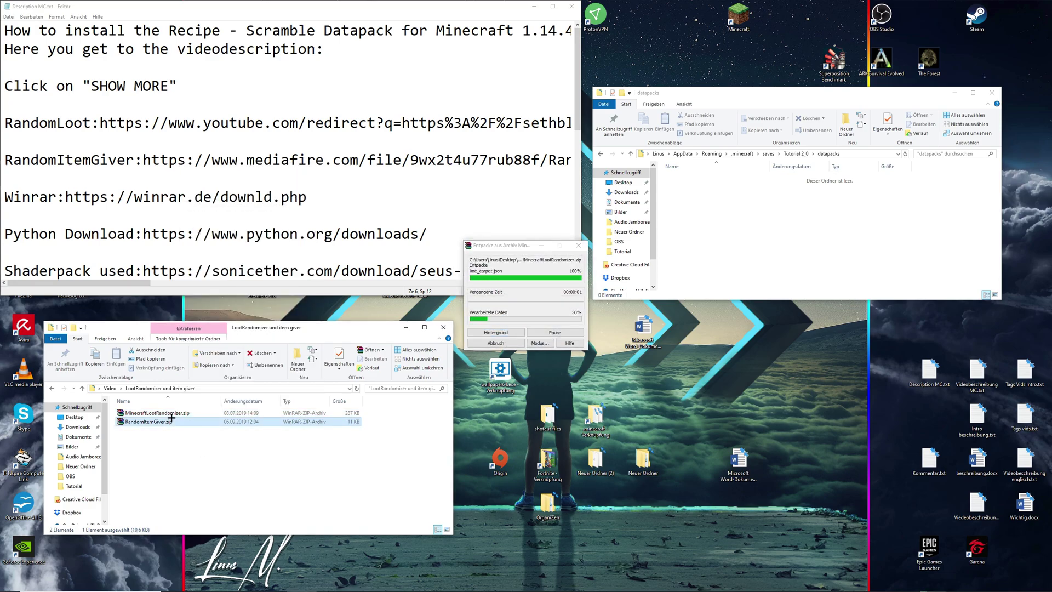
right_click(173, 430)
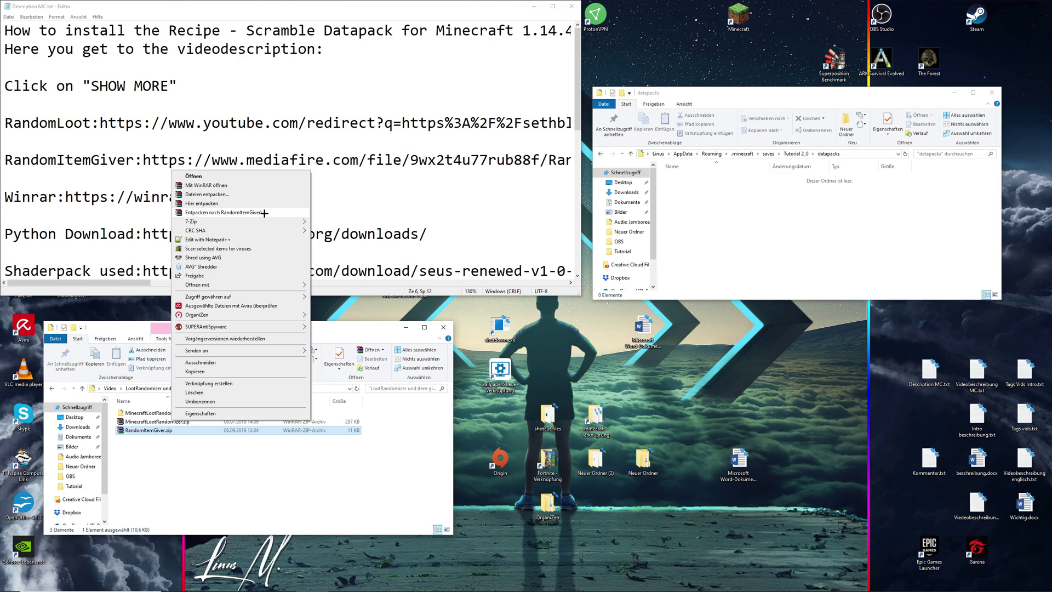
click(264, 213)
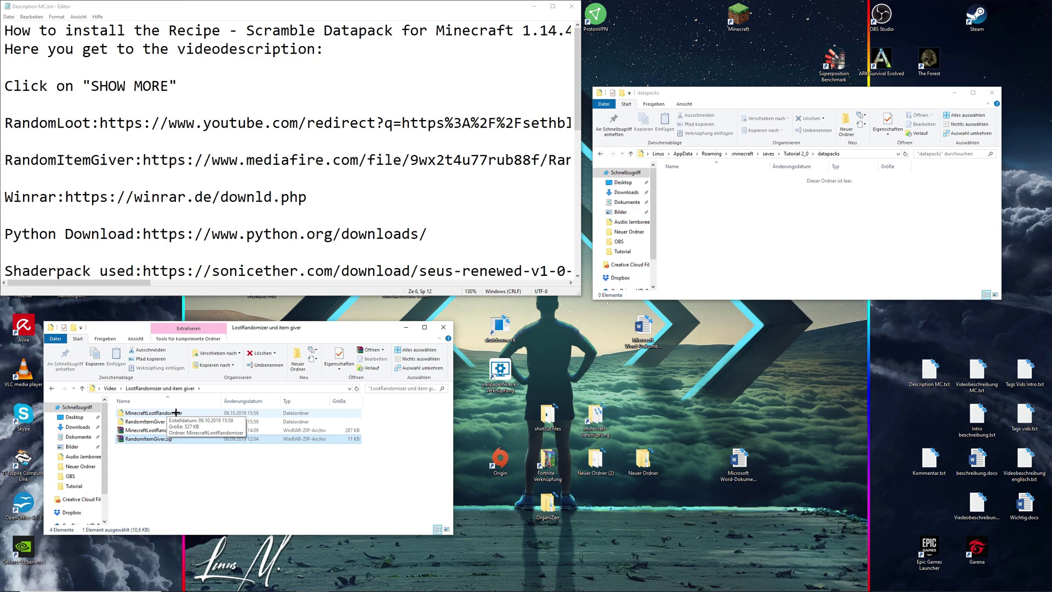
Open the inner extracted MinecraftLootRandomizer folder and highlight the Python download link in Description MC.txt
double_click(176, 412)
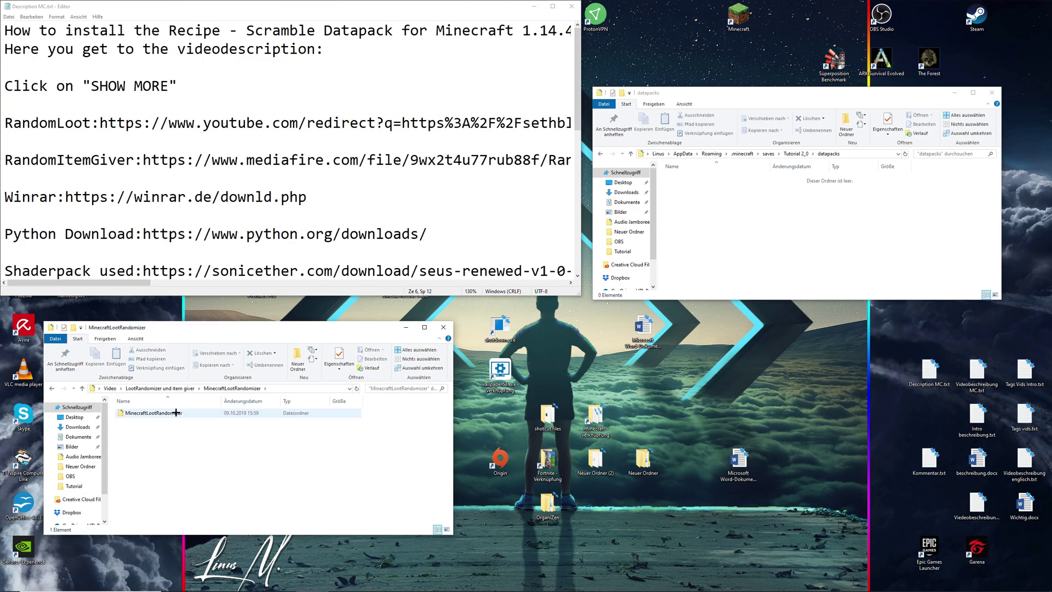
double_click(175, 412)
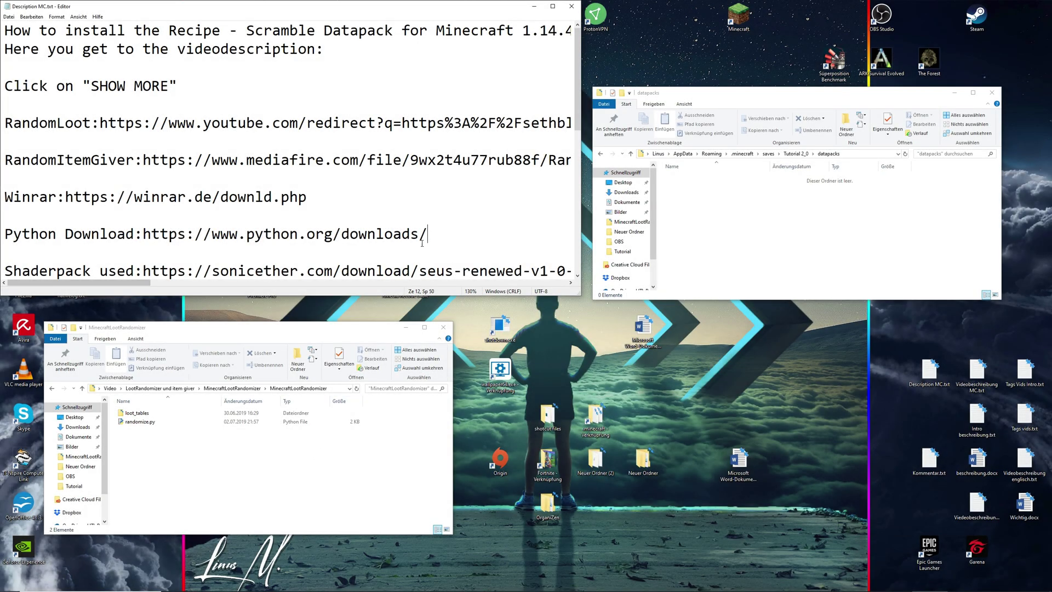
drag(428, 234, 145, 232)
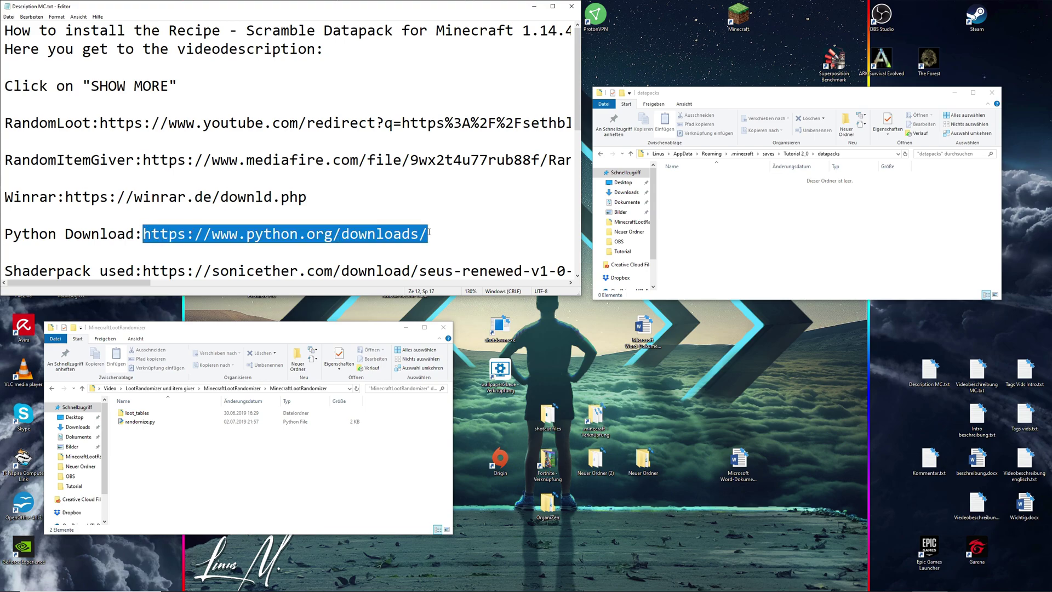
click(211, 457)
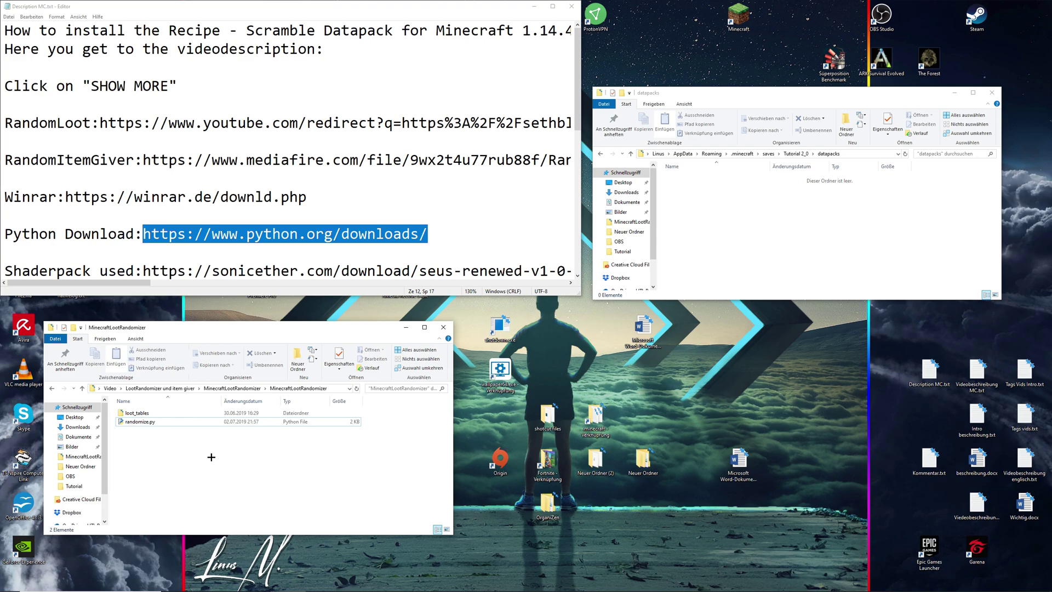
Run randomize.py with Python to generate the random loot data pack
click(163, 423)
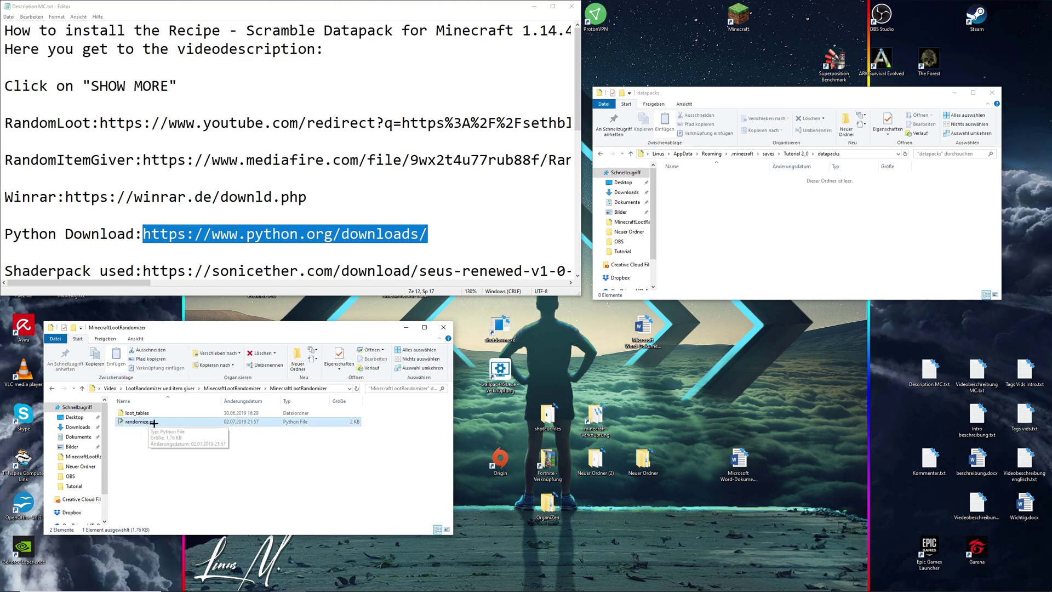
right_click(156, 423)
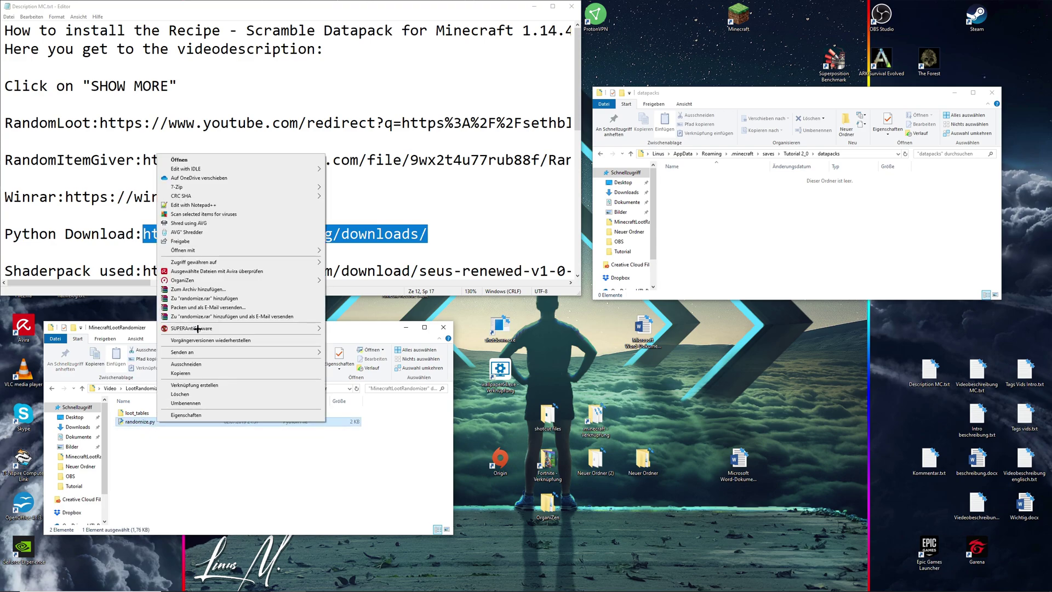
mouse_move(211, 249)
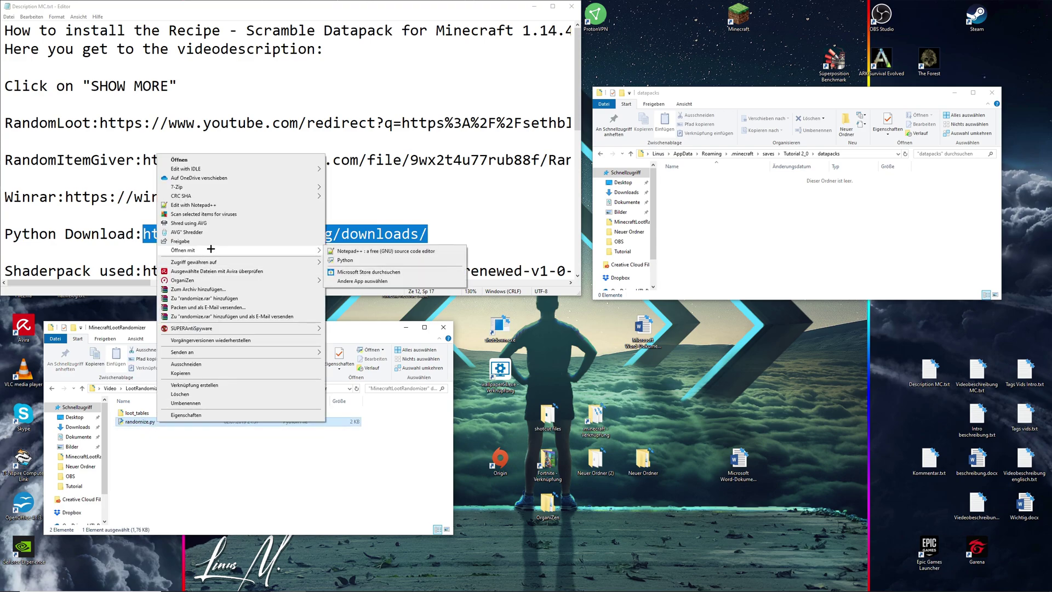
click(348, 260)
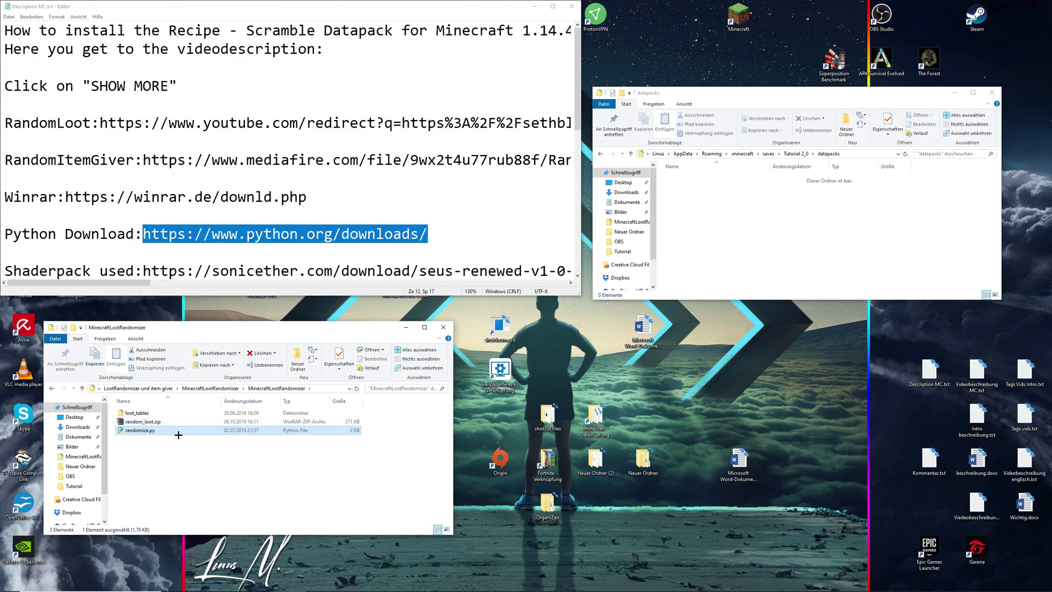
Move random_loot.zip from the MinecraftLootRandomizer folder into the Tutorial 2.0 world's datapacks folder
click(150, 422)
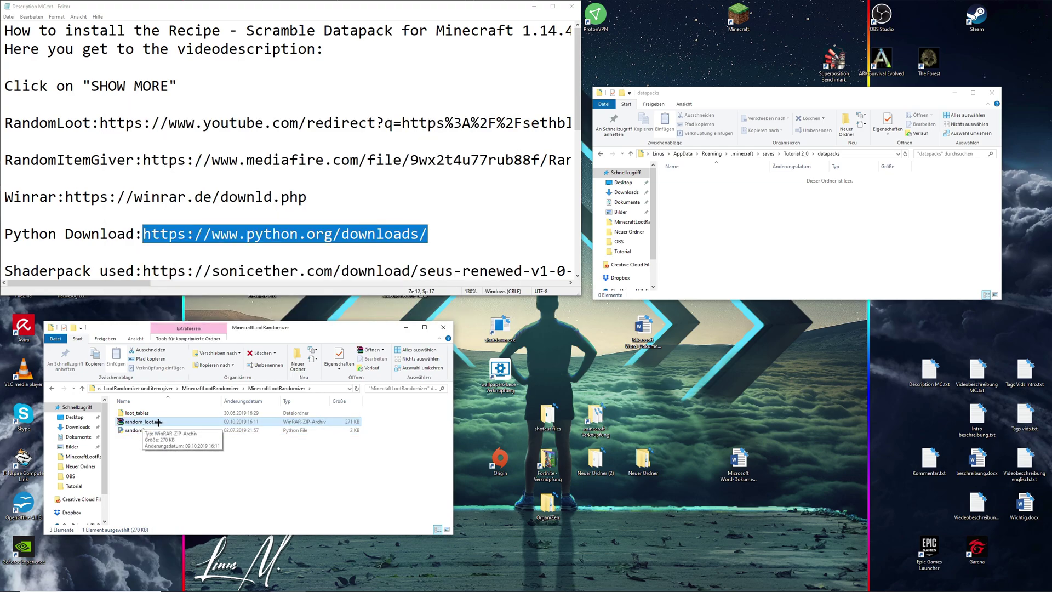
drag(150, 422, 726, 225)
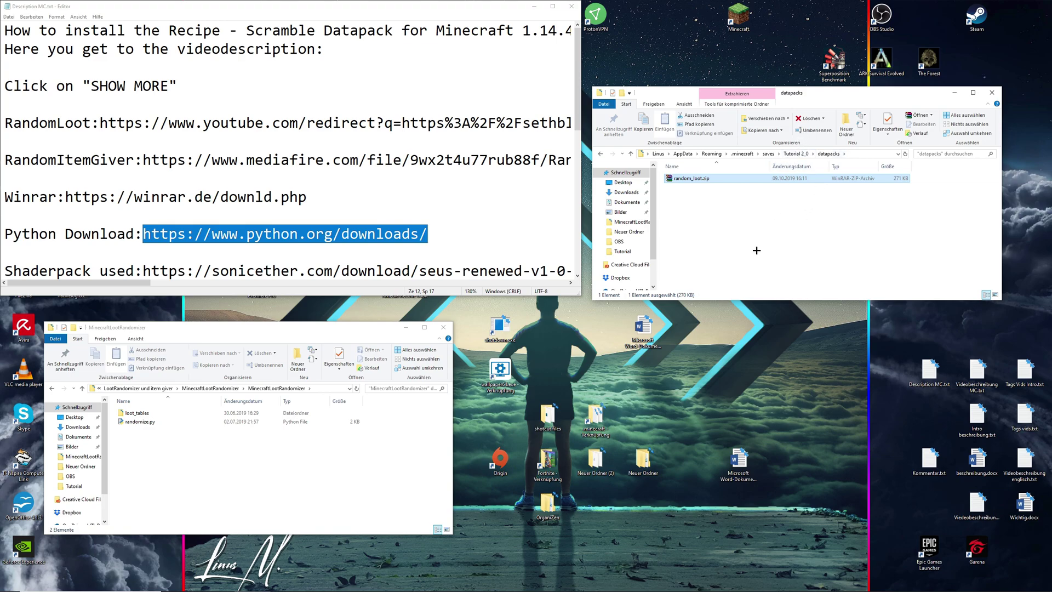
click(747, 236)
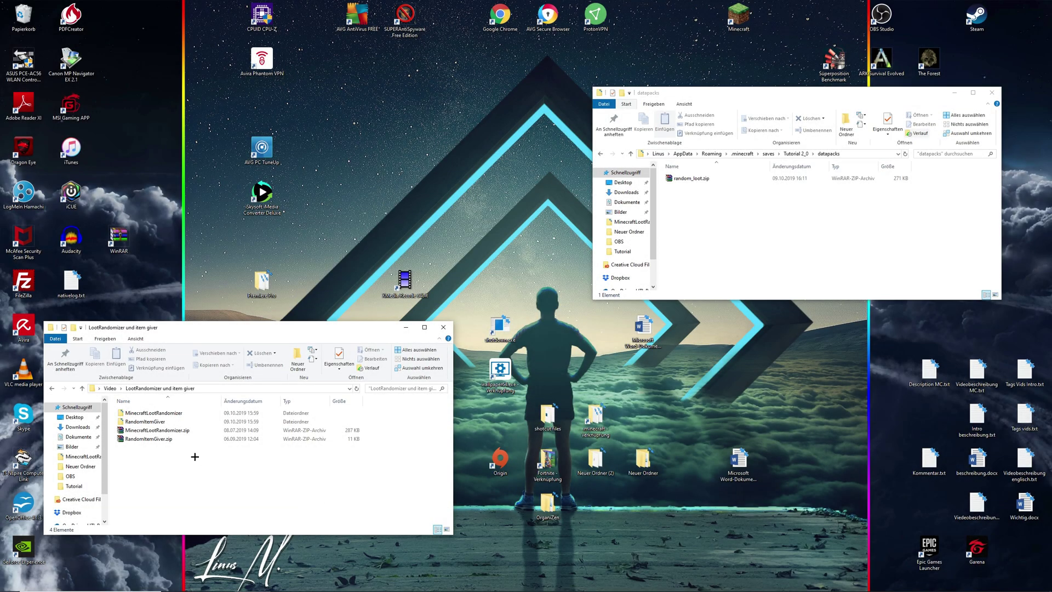
Move the RandomItemGiver folder into the Tutorial 2.0 world's datapacks folder and open main.mcfunction from its data\scripts\functions folder
drag(144, 421, 728, 249)
click(730, 245)
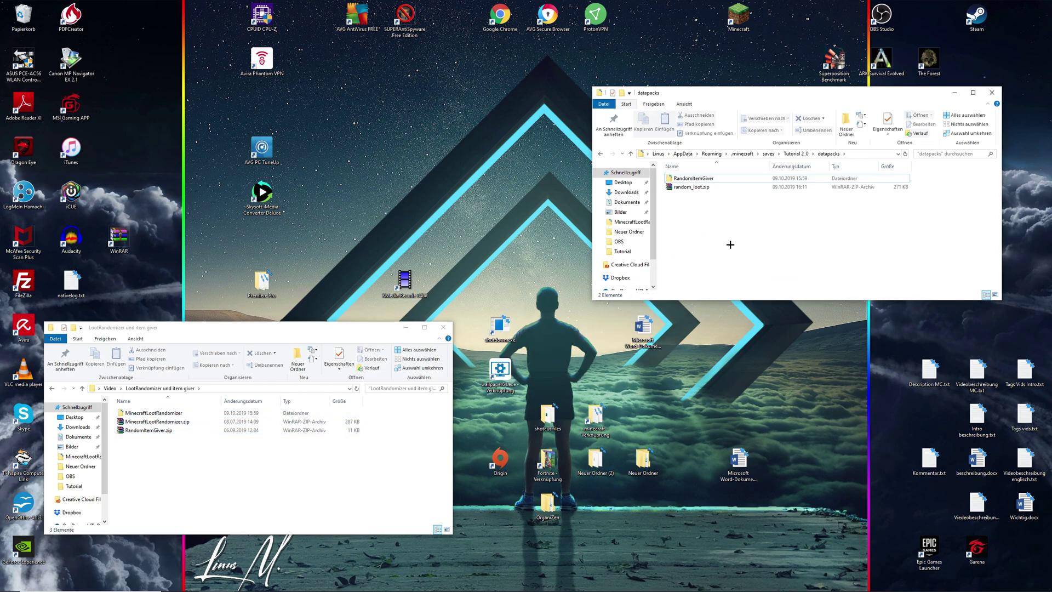
double_click(715, 179)
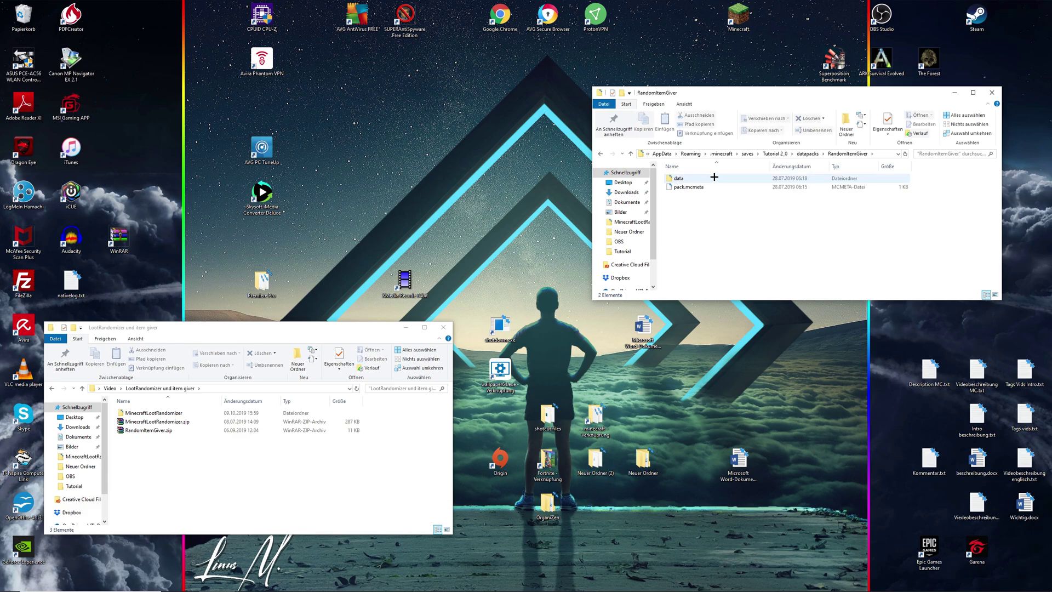
double_click(713, 177)
click(702, 186)
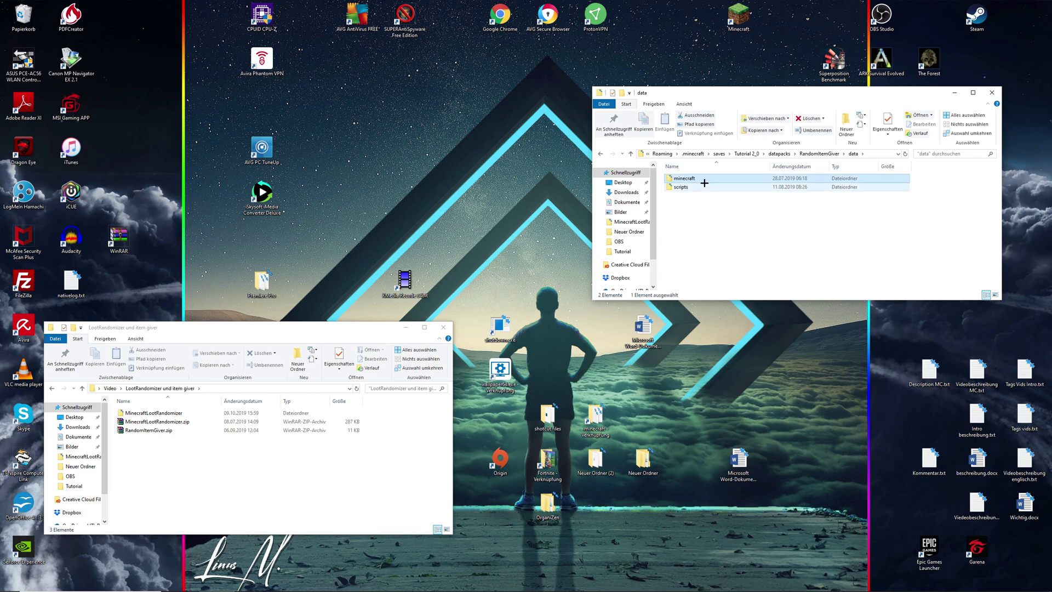
double_click(701, 186)
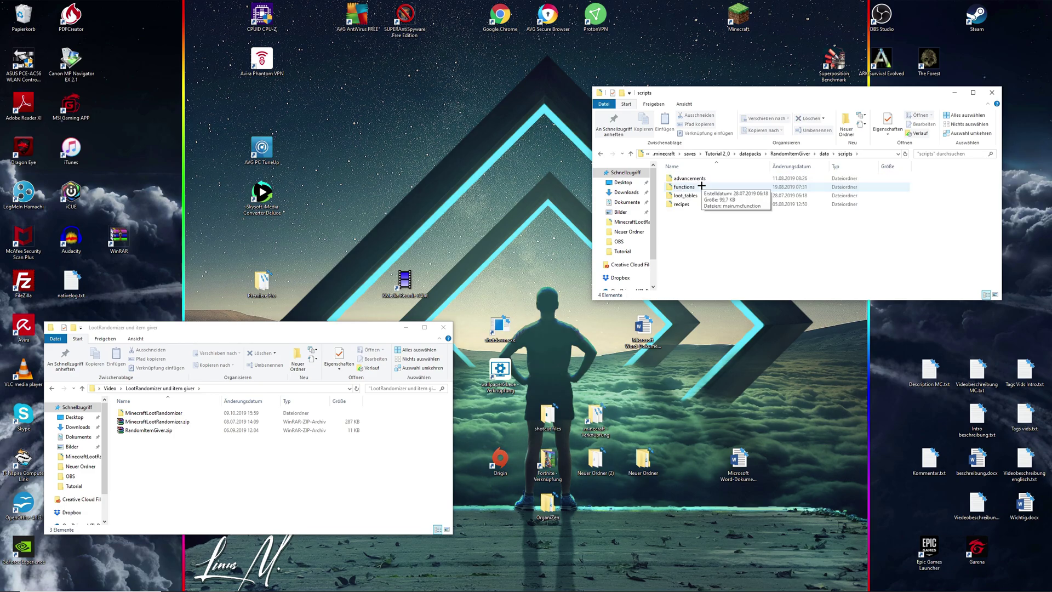
double_click(701, 186)
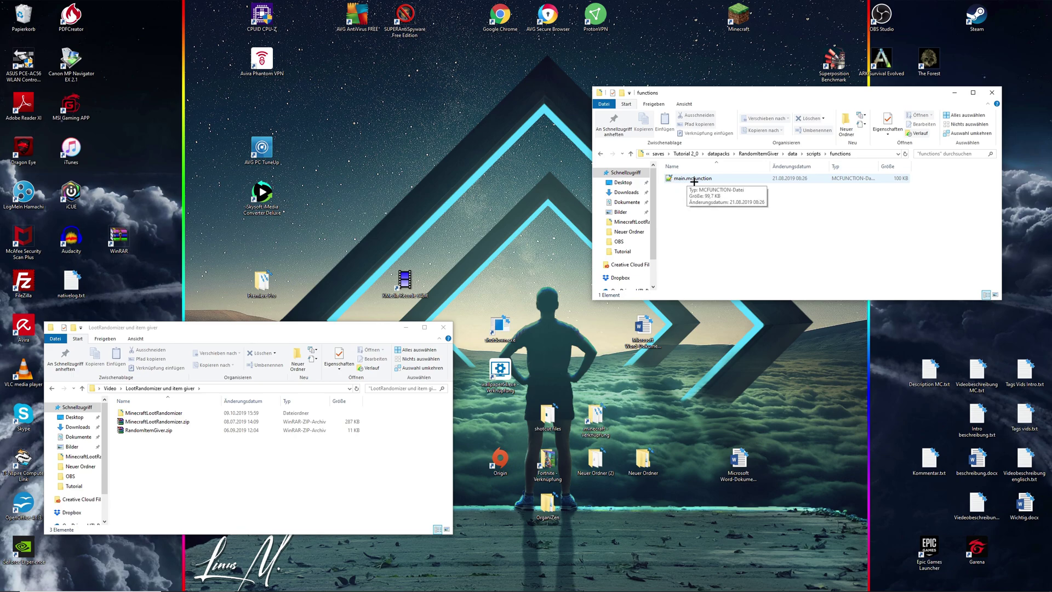
double_click(701, 179)
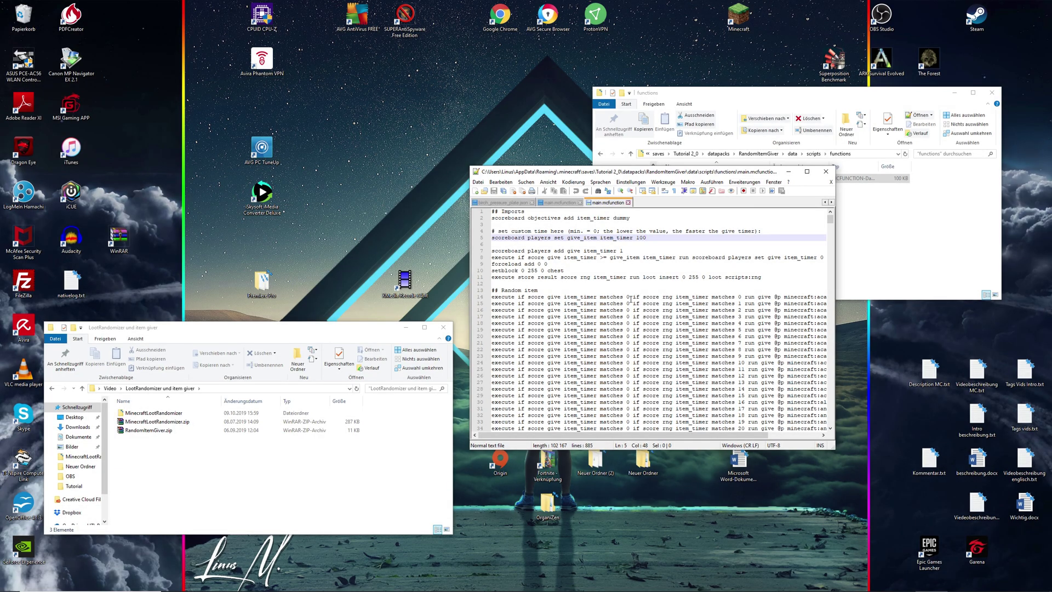
Set the give_item item_timer value on line 5 to 300, save main.mcfunction and close the editor
key(ctrl+shift+Left)
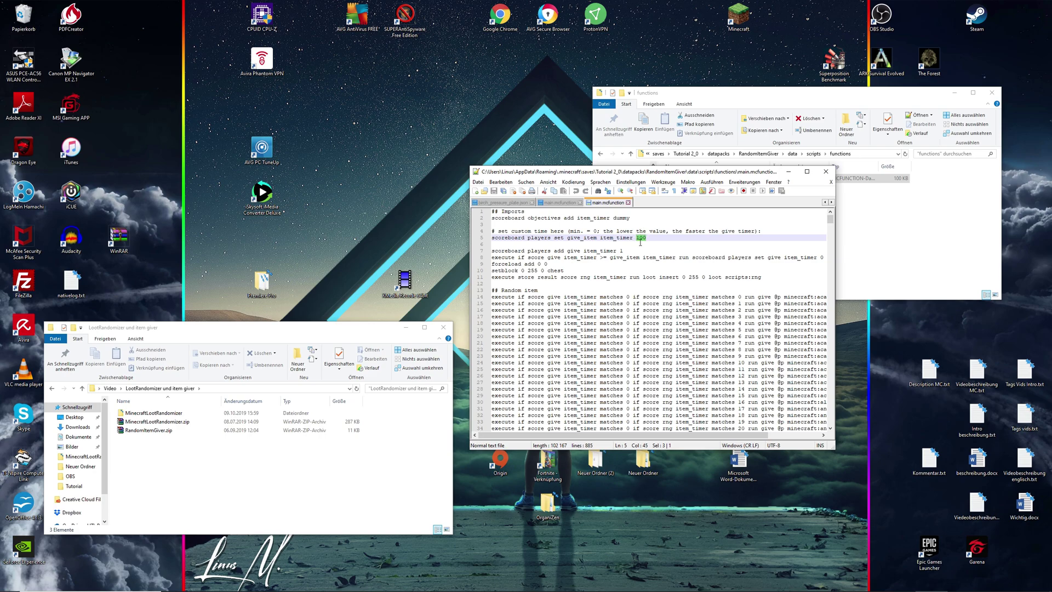
click(647, 237)
key(BackSpace)
text(3)
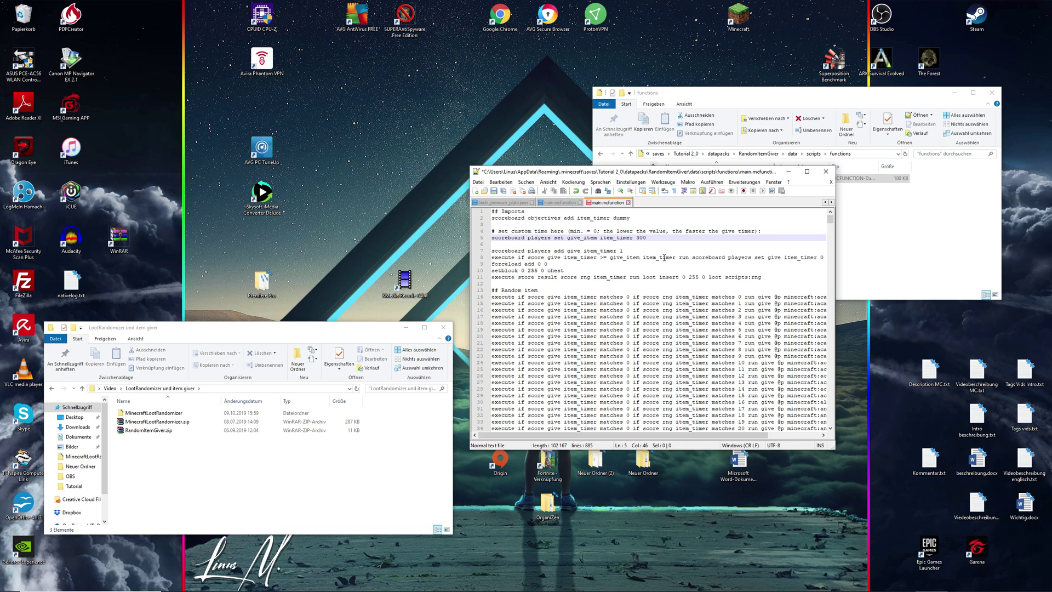
key(ctrl+s)
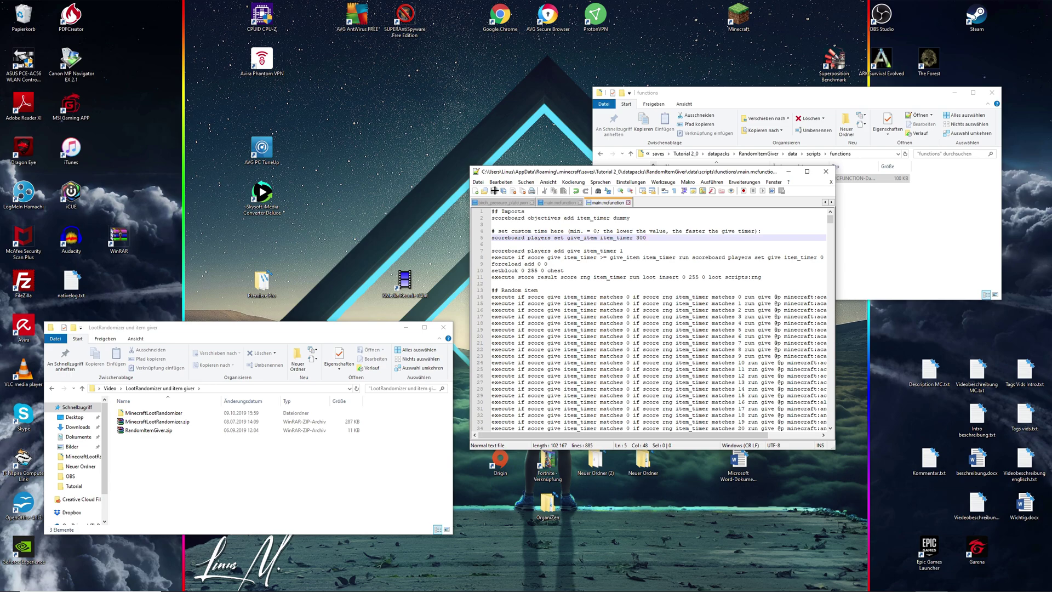
click(478, 182)
click(526, 221)
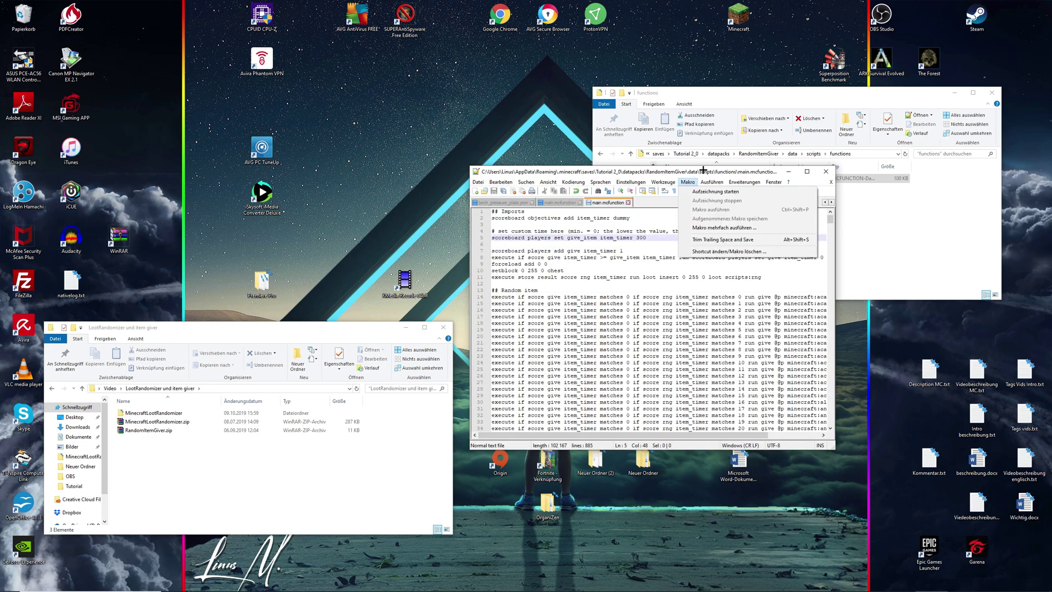
click(825, 171)
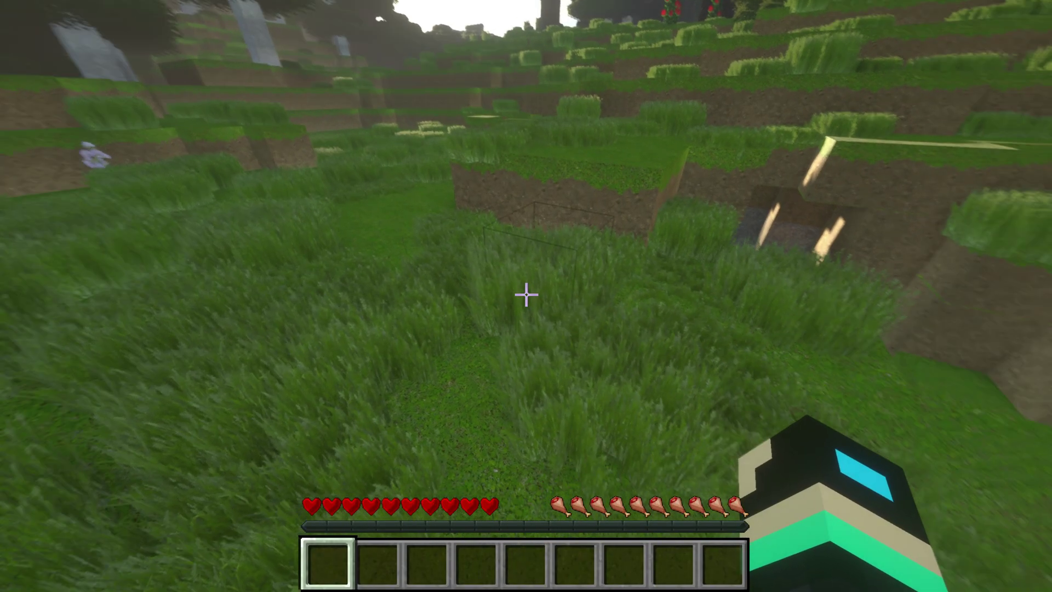
In the Minecraft world, break grass to test the random loot drops and place a flower pot on the ground
click(526, 294)
key(w)
click(526, 294)
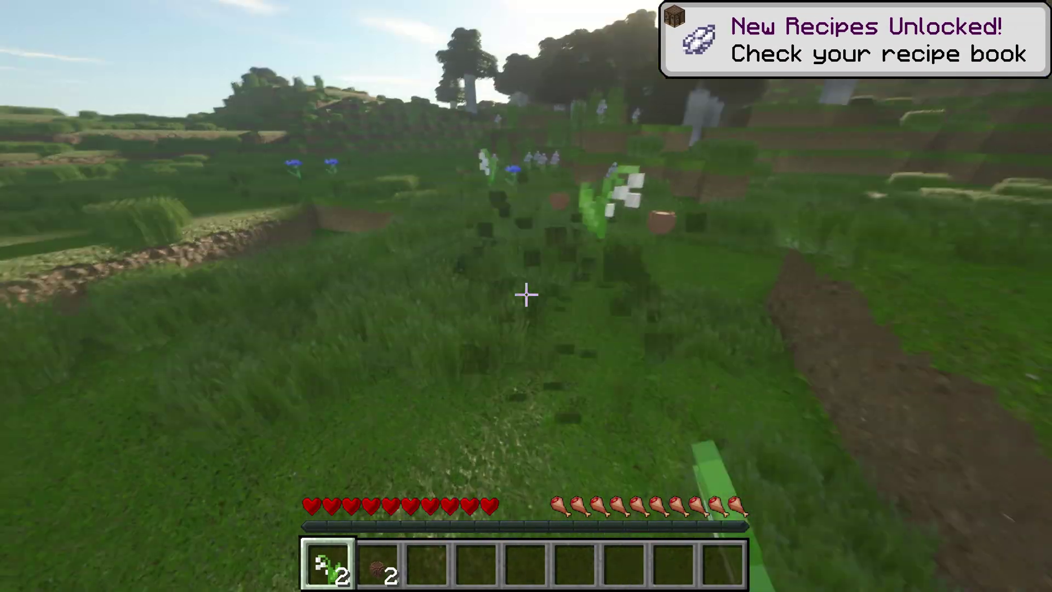
key(2)
right_click(526, 294)
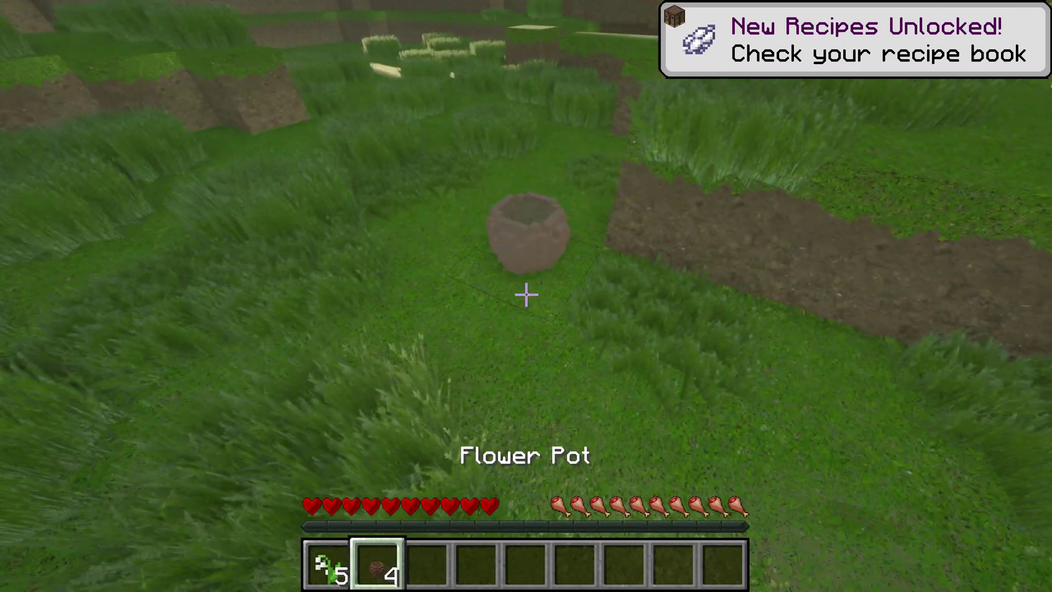
Examine the randomly given gray terracotta and iron boots in the inventory
key(3)
key(e)
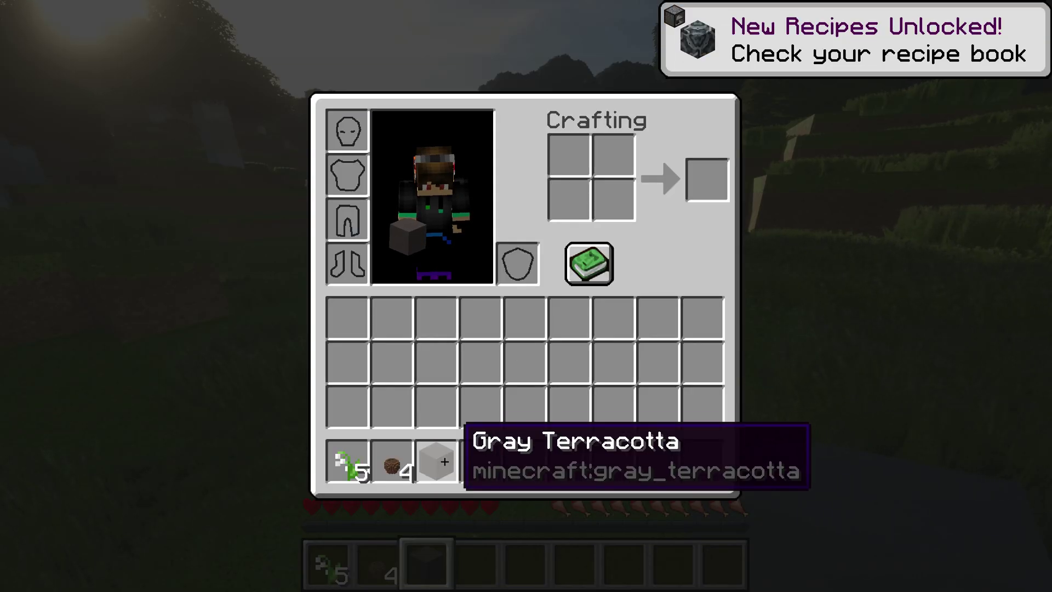
key(e)
key(4)
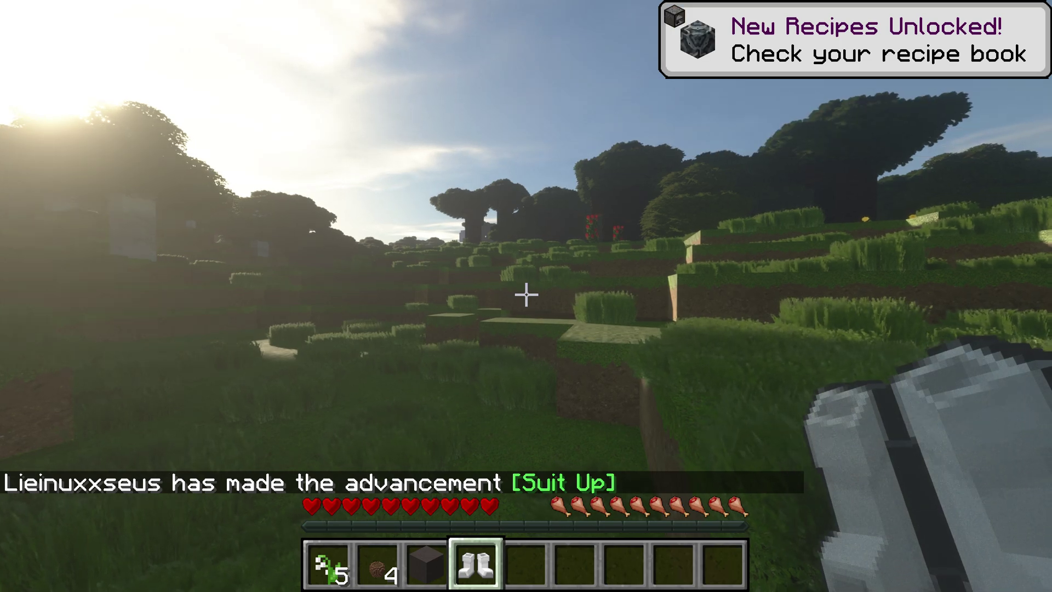
key(e)
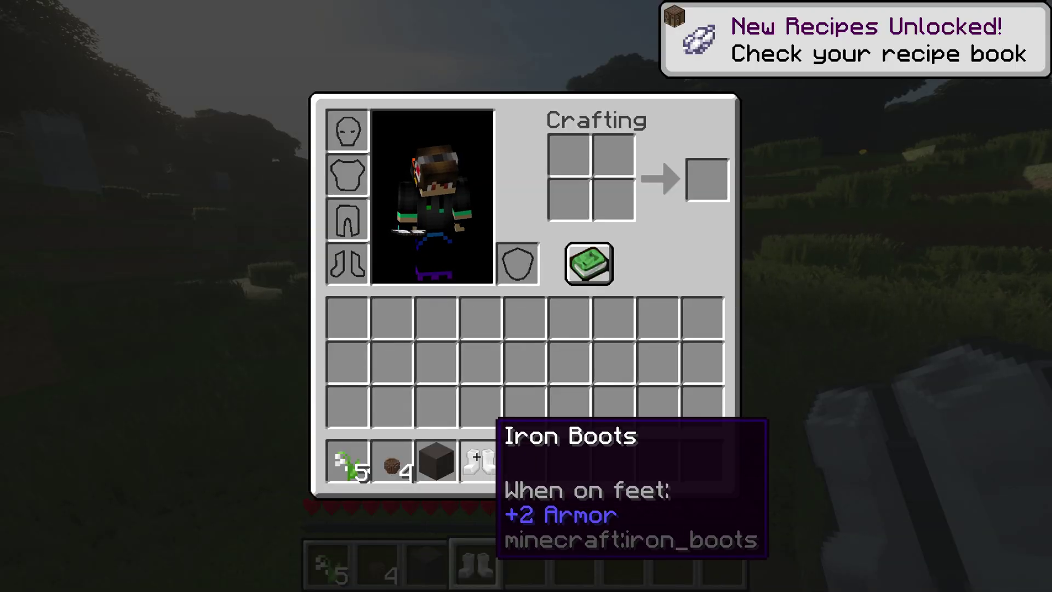
key(e)
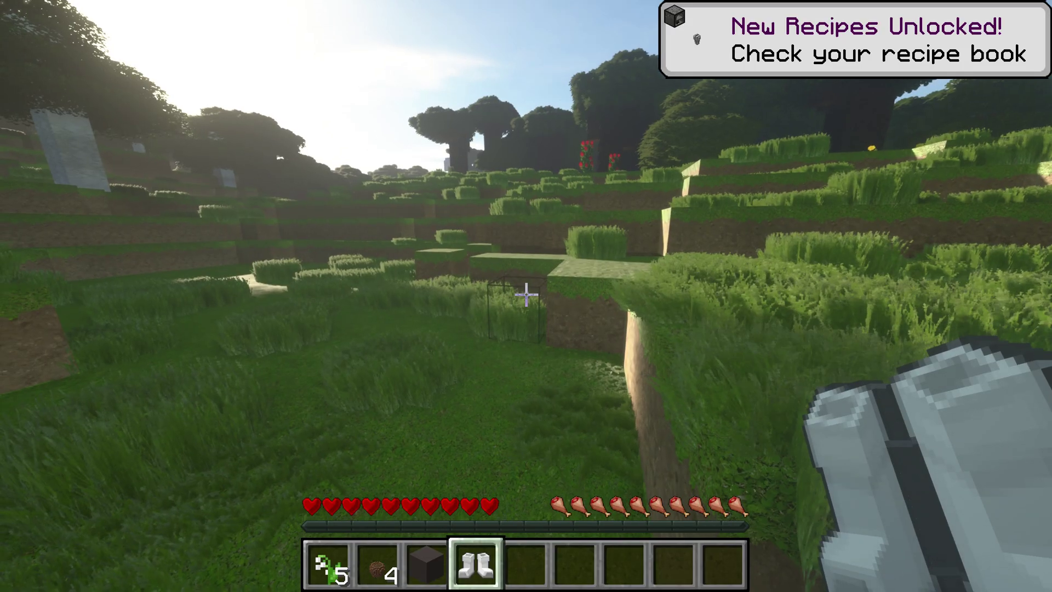
Equip the iron boots and switch to the third-person view facing the character
right_click(526, 295)
key(e)
key(e)
key(F5)
key(F5)
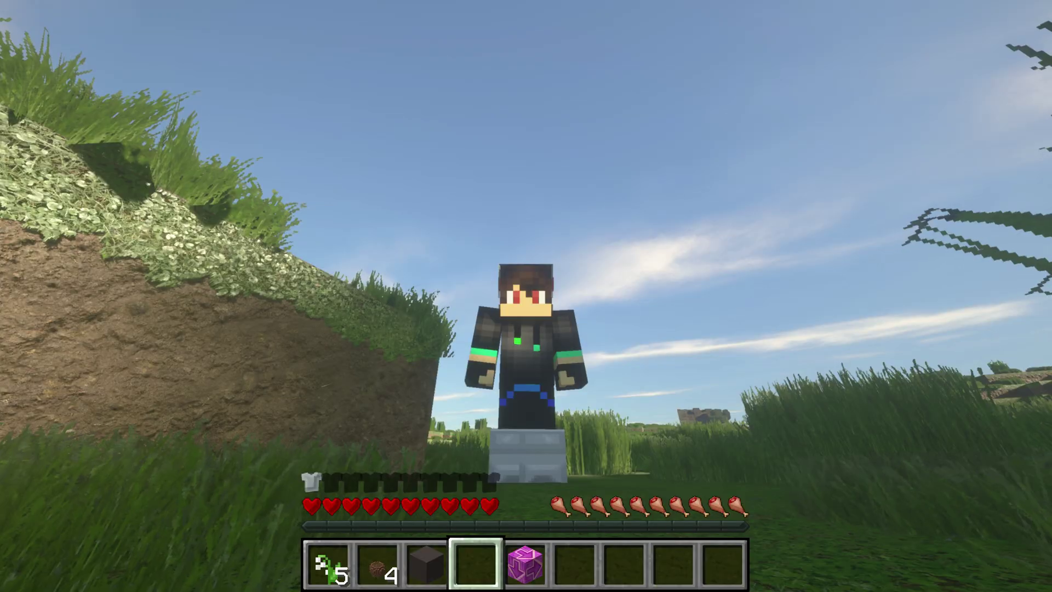